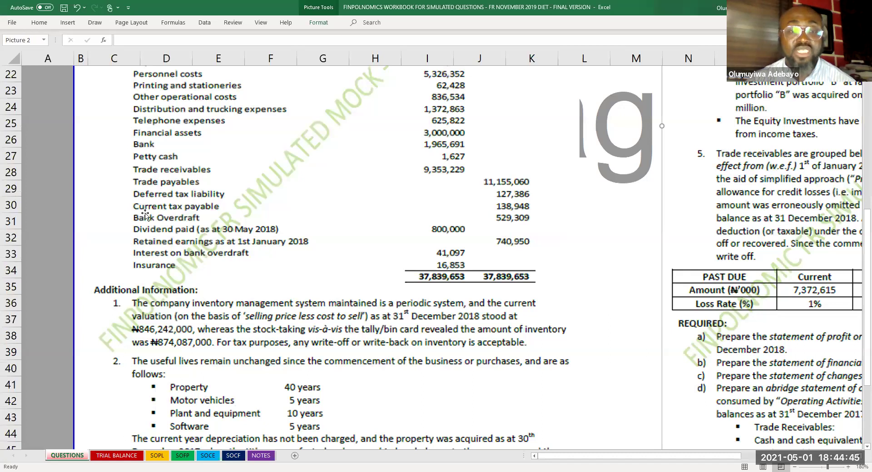
# Deselect the question picture and switch from the QUESTIONS sheet to the NOTES sheet
pyautogui.press('Escape')
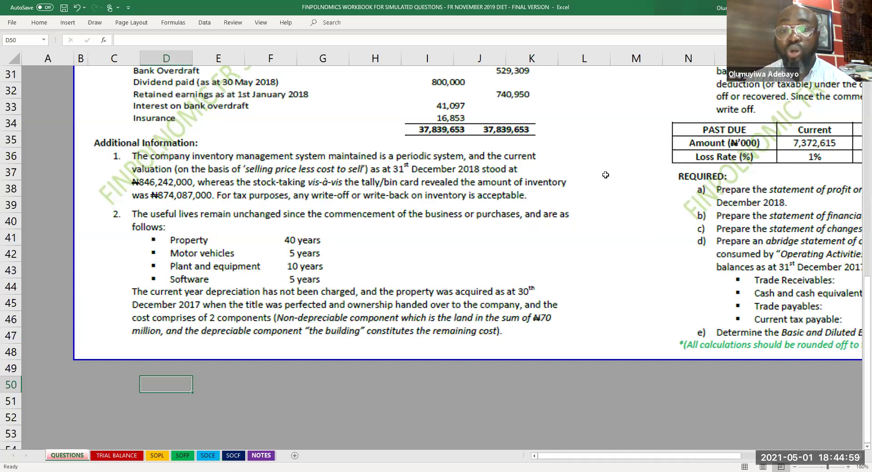
pyautogui.hotkey('ctrl', 'pagedown')
pyautogui.hotkey('ctrl', 'pagedown')
pyautogui.hotkey('ctrl', 'pagedown')
pyautogui.hotkey('ctrl', 'pagedown')
pyautogui.hotkey('ctrl', 'pagedown')
pyautogui.hotkey('ctrl', 'pagedown')
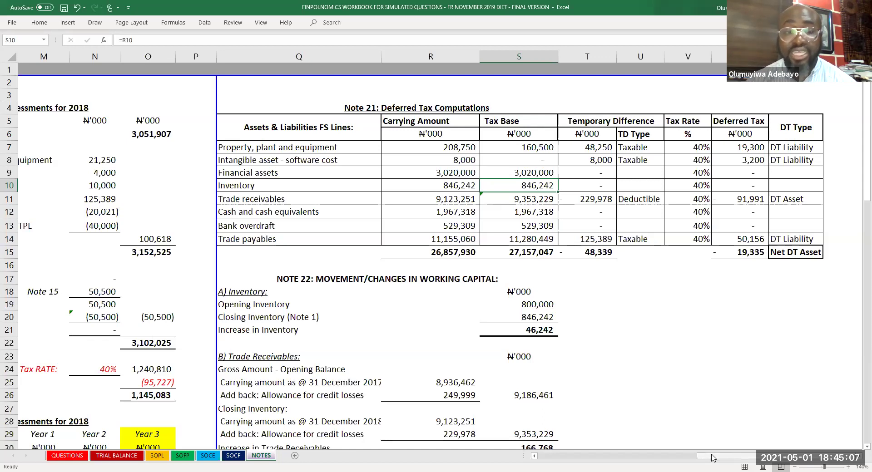
# Look through the notes from Note 1: Cost of Sales across to the deferred tax computations in Note 21
pyautogui.hscroll(-5, 762, 335)
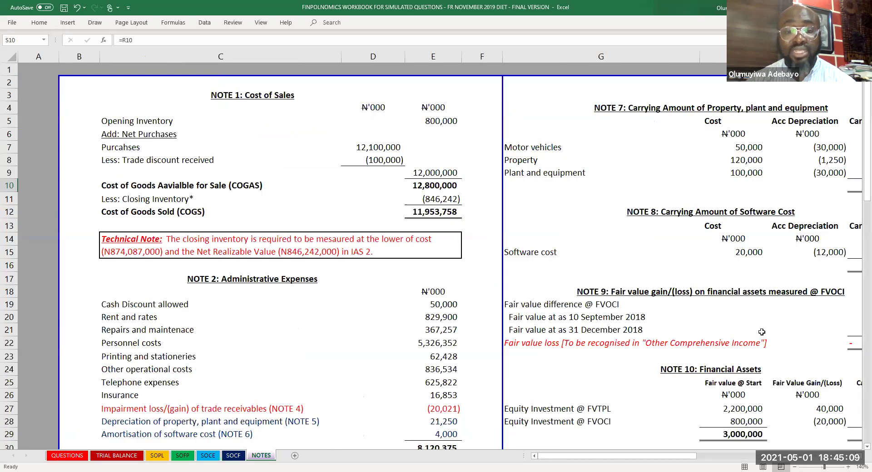
pyautogui.scroll(-2, 745, 409)
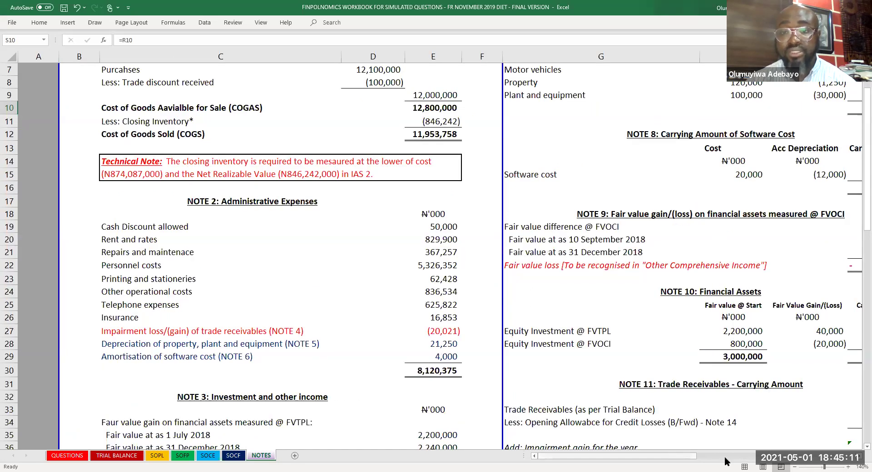
pyautogui.hscroll(3, 671, 182)
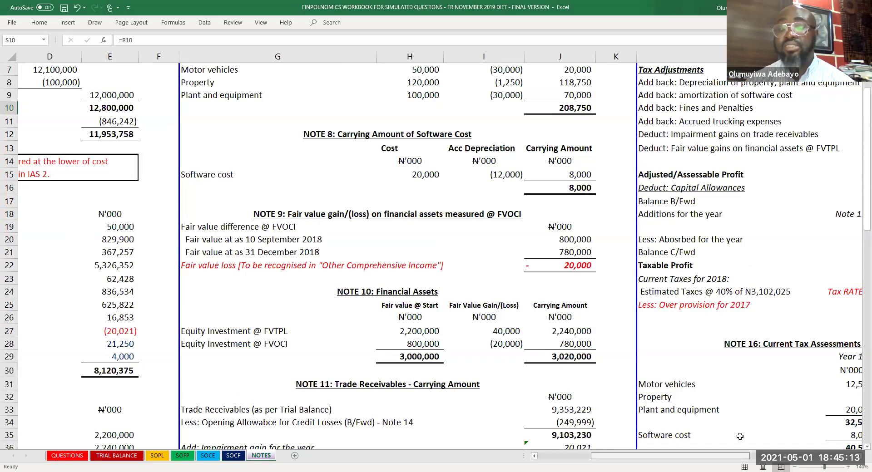
pyautogui.hotkey('ctrl', 'Left')
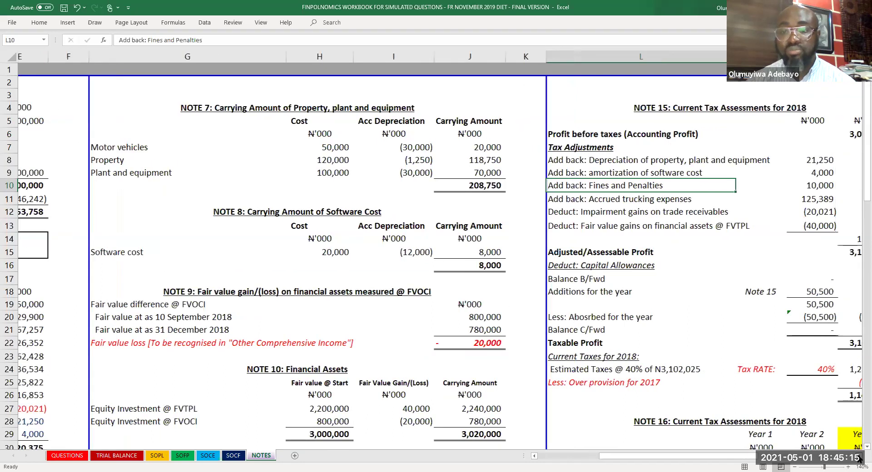
pyautogui.hscroll(2, 408, 173)
pyautogui.hscroll(4, 372, 200)
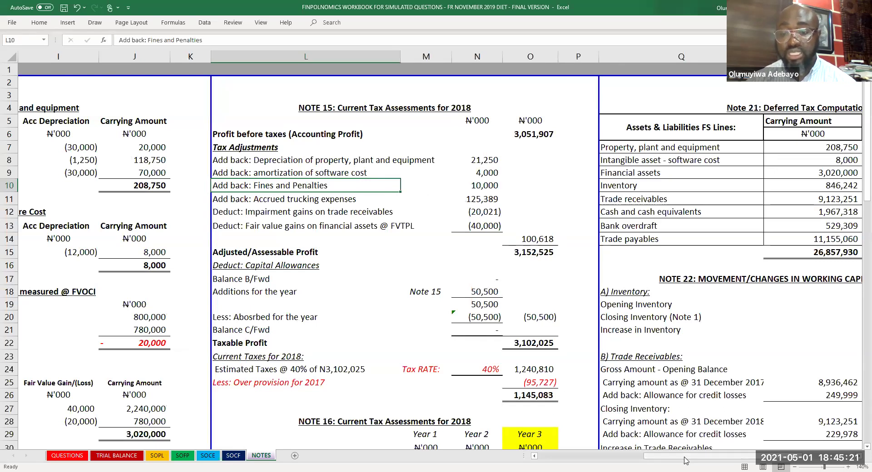
pyautogui.hscroll(5, 801, 460)
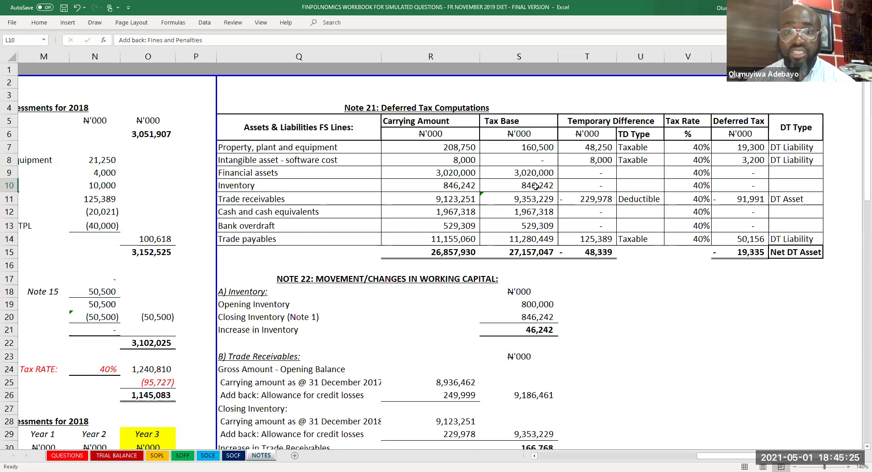
# Inspect the formulas behind the inventory and trade receivables lines in Note 21, then view the working capital movements in Note 22
pyautogui.click(536, 186)
pyautogui.click(442, 185)
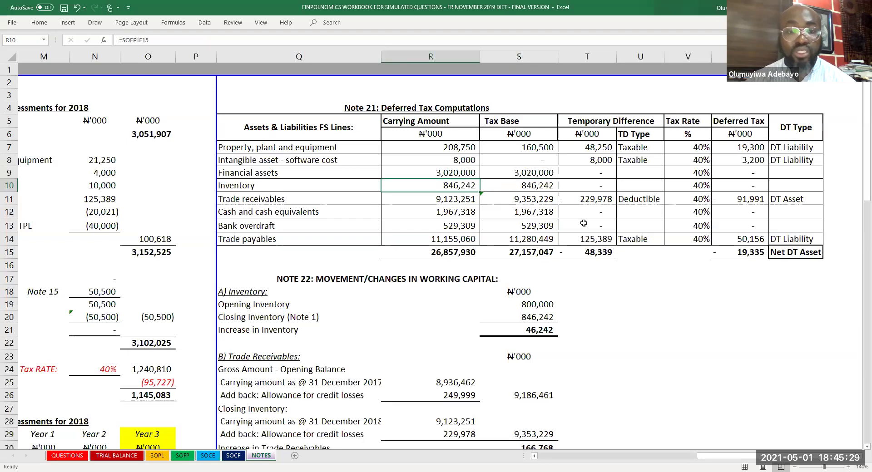
pyautogui.click(240, 200)
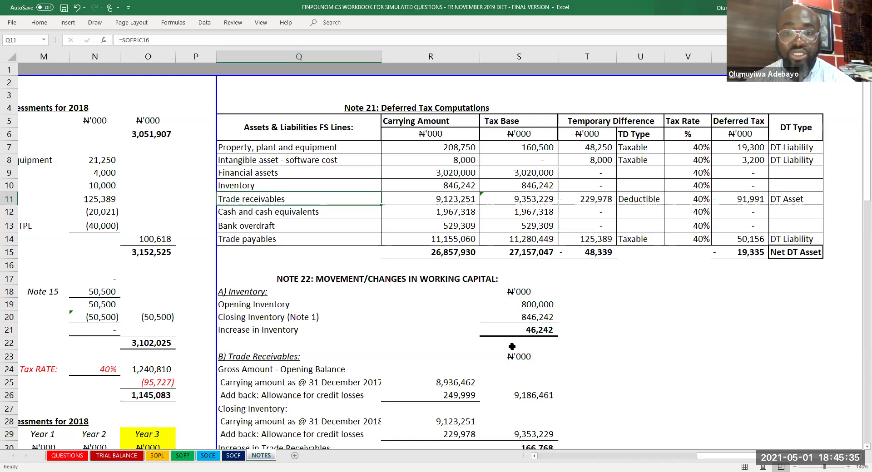
pyautogui.click(521, 200)
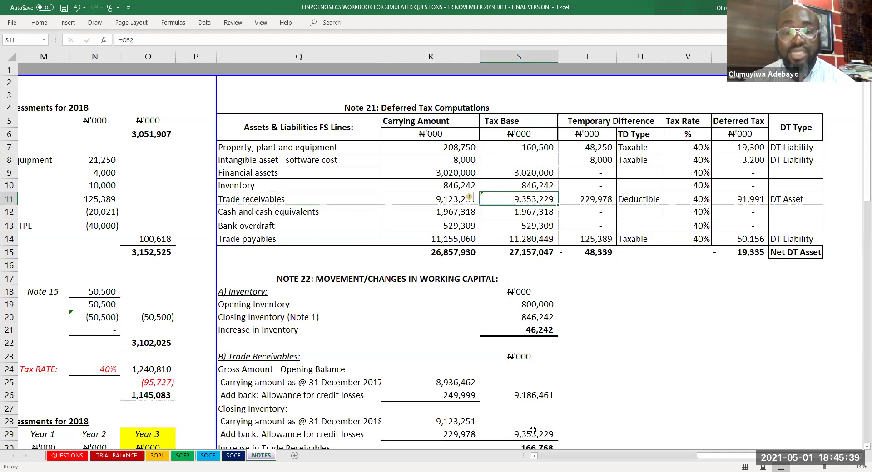
pyautogui.scroll(-3, 454, 340)
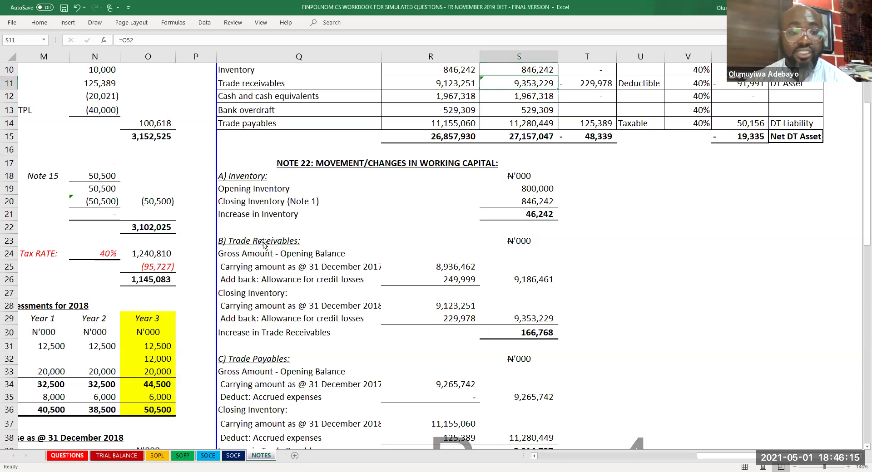
# Return to the QUESTIONS sheet and review the trial balance listing, including trade receivables and trade payables
pyautogui.hotkey('ctrl', 'pageup')
pyautogui.hotkey('ctrl', 'pageup')
pyautogui.hotkey('ctrl', 'pageup')
pyautogui.hotkey('ctrl', 'pageup')
pyautogui.hotkey('ctrl', 'pageup')
pyautogui.hotkey('ctrl', 'pageup')
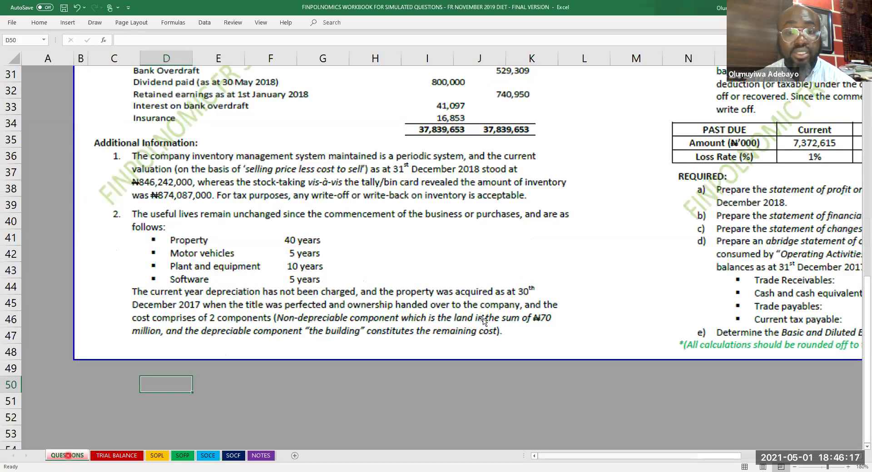
pyautogui.scroll(9, 441, 341)
pyautogui.scroll(-3, 441, 332)
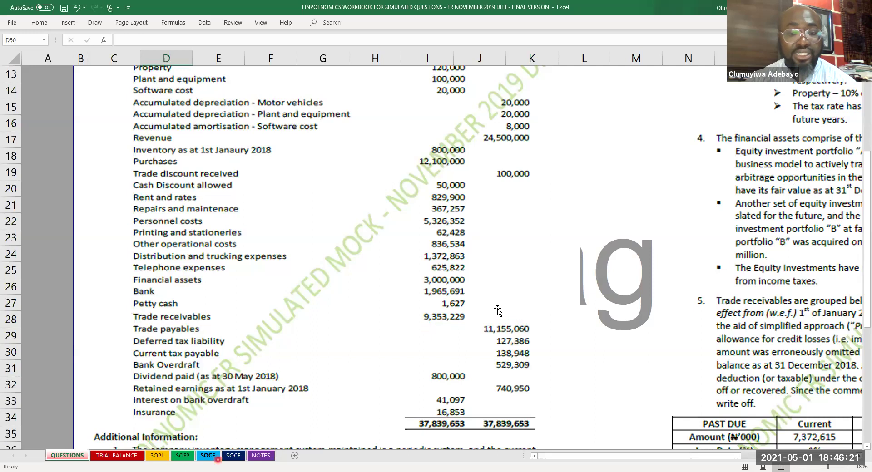
# Check which note cell feeds the trade receivables figure in the Statement of Financial Position on the SOFP sheet
pyautogui.click(260, 456)
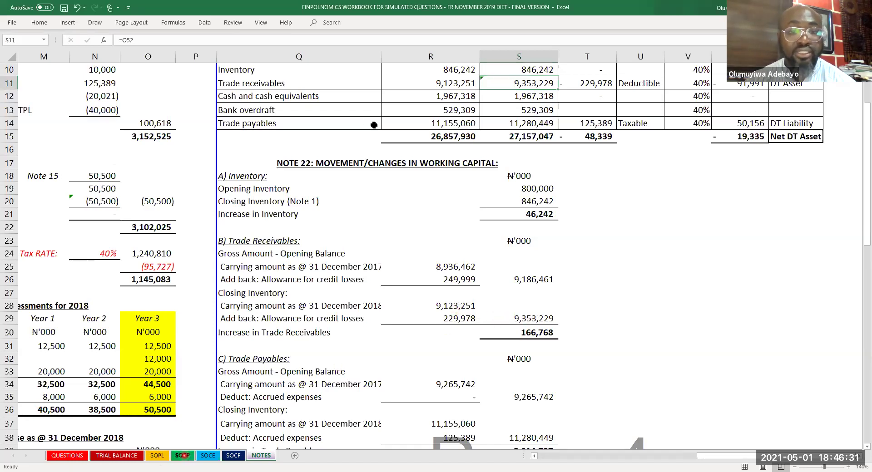
pyautogui.click(183, 455)
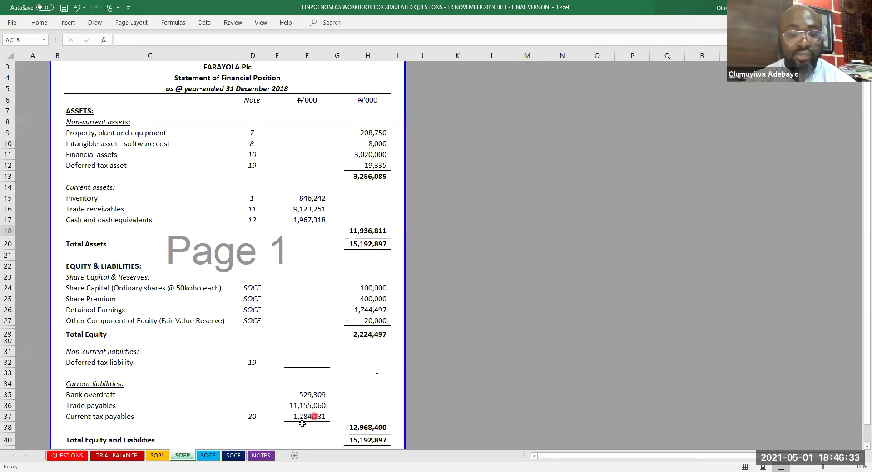
pyautogui.click(304, 208)
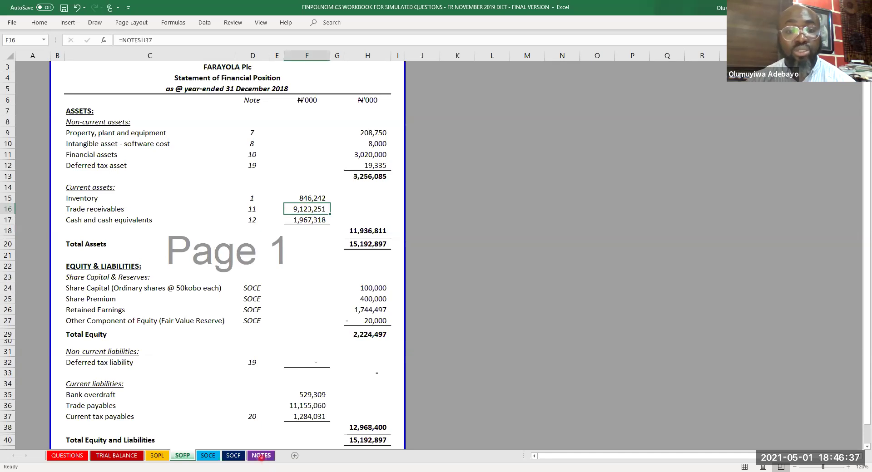
# Examine the trade receivables carrying amount in Note 11 on the NOTES sheet and inspect its opening allowance for credit losses
pyautogui.click(261, 456)
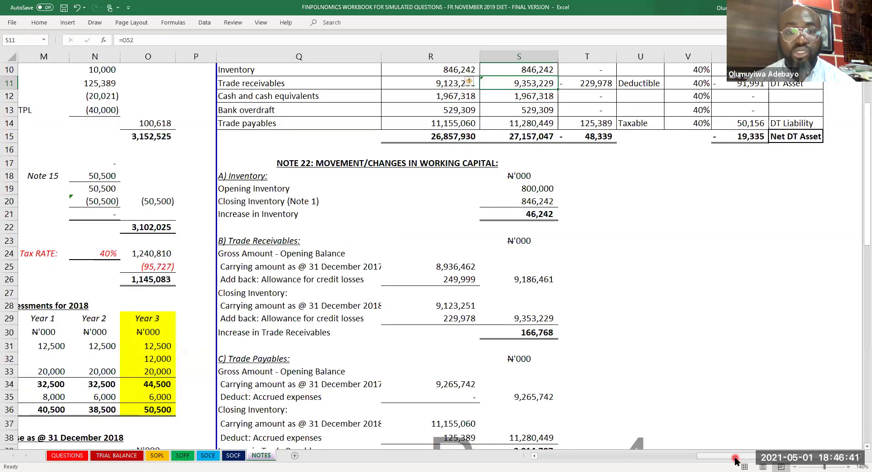
pyautogui.moveTo(735, 461); pyautogui.dragTo(533, 349)
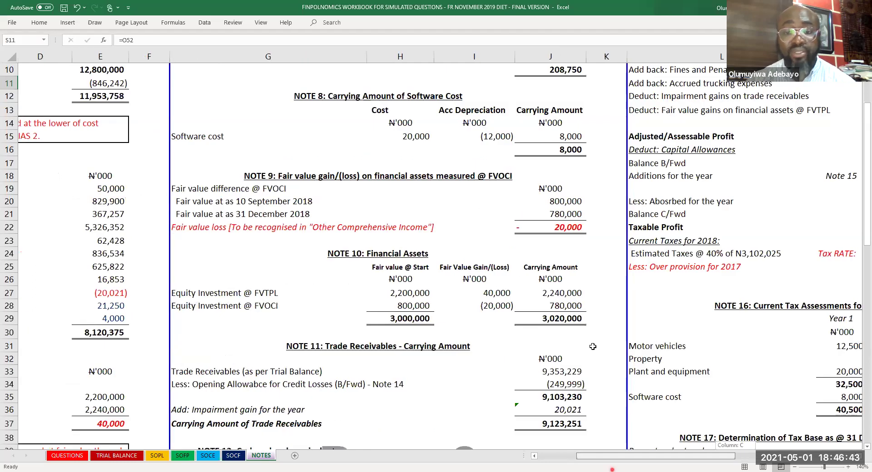
pyautogui.scroll(-4, 561, 233)
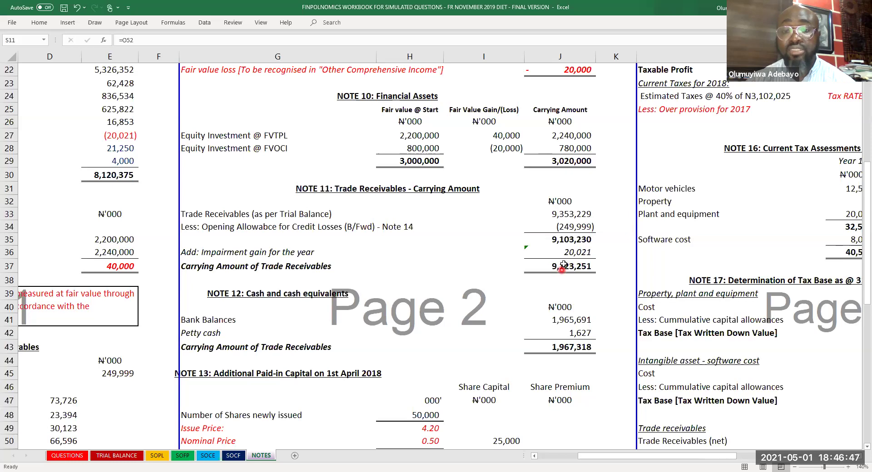
pyautogui.click(568, 225)
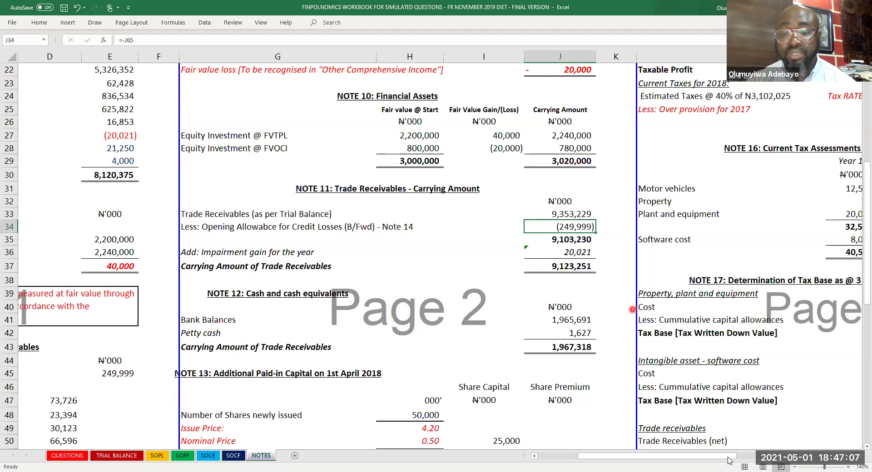
# Review the tax base determination in Note 17 and the trade receivables movement in Note 22
pyautogui.hscroll(5, 533, 400)
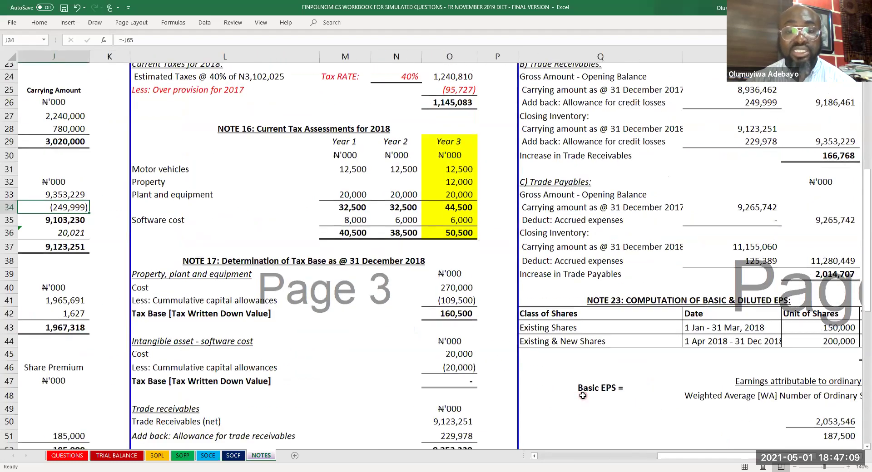
pyautogui.scroll(-3, 583, 395)
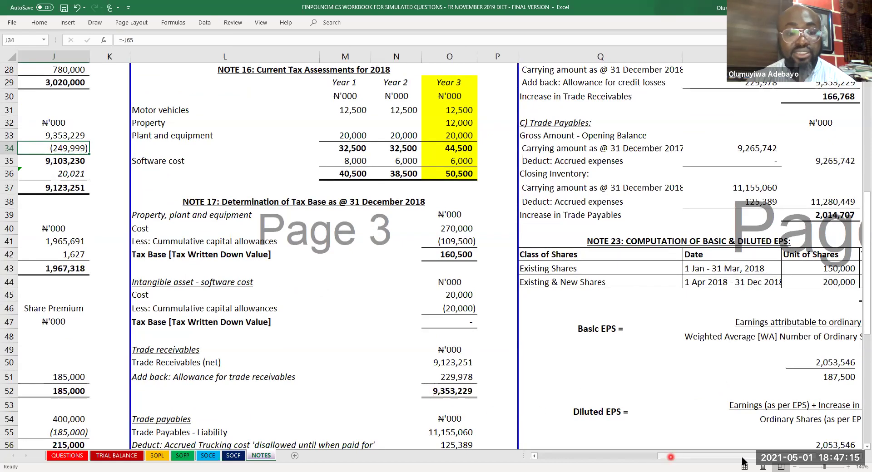
pyautogui.hscroll(3, 741, 461)
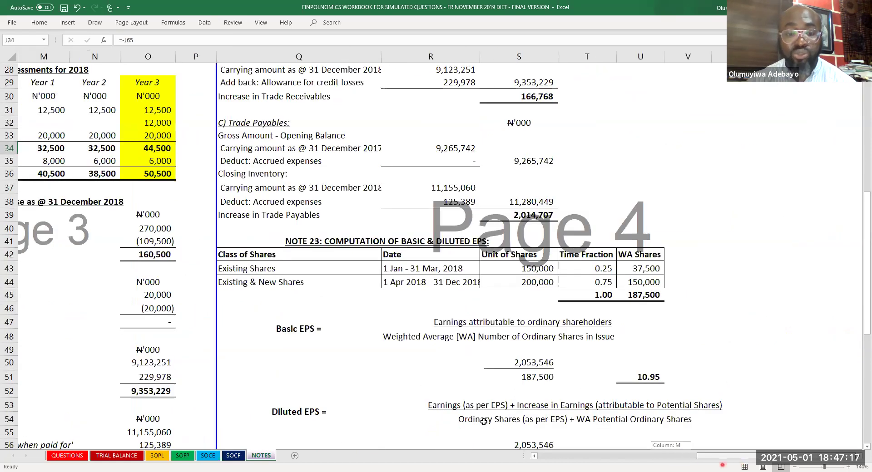
pyautogui.hscroll(-3, 368, 395)
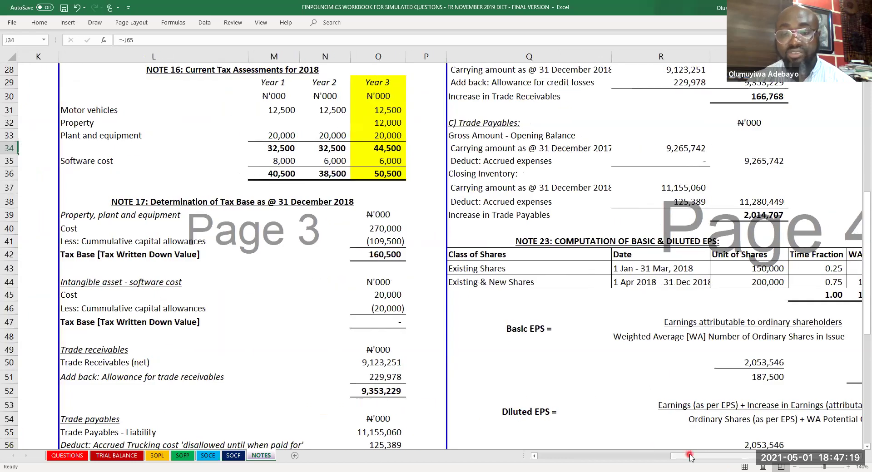
pyautogui.hscroll(2, 606, 350)
pyautogui.scroll(3, 606, 350)
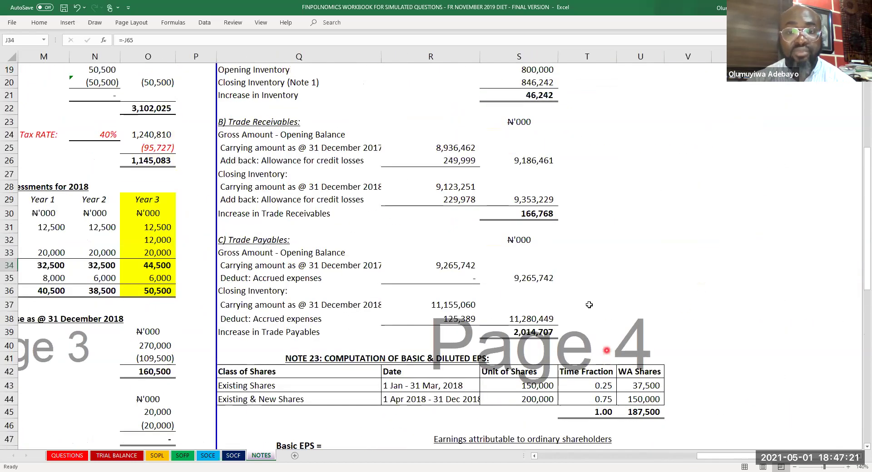
pyautogui.scroll(1, 521, 237)
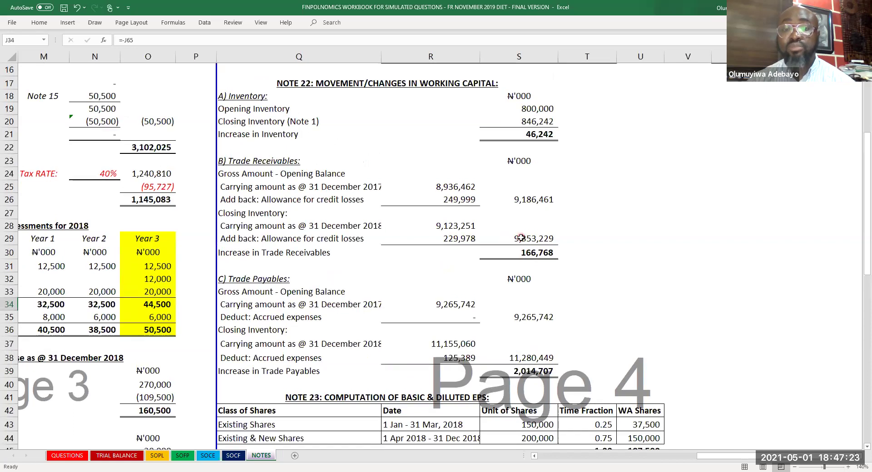
# Inspect the formulas for the opening gross amount, closing gross amount and increase in trade receivables in Note 22
pyautogui.click(521, 238)
pyautogui.click(529, 198)
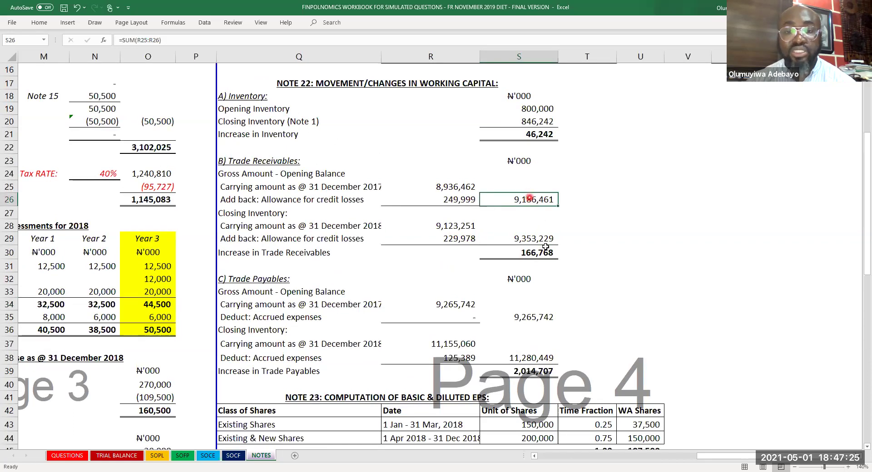
pyautogui.click(541, 239)
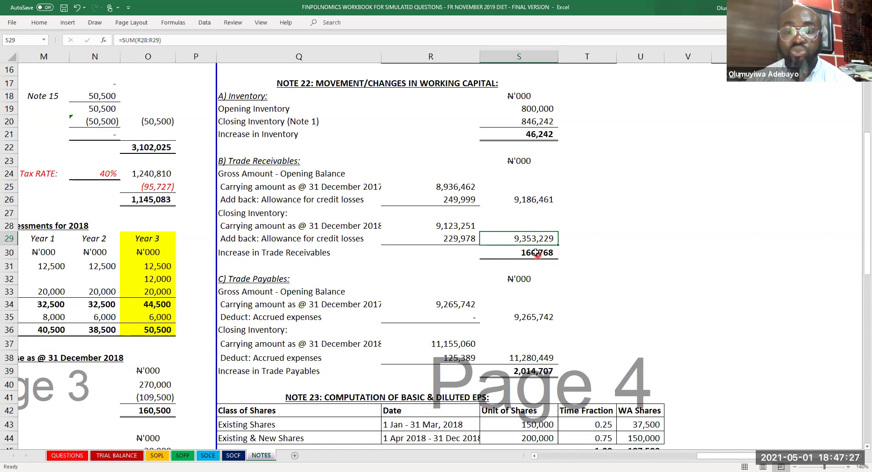
pyautogui.click(537, 252)
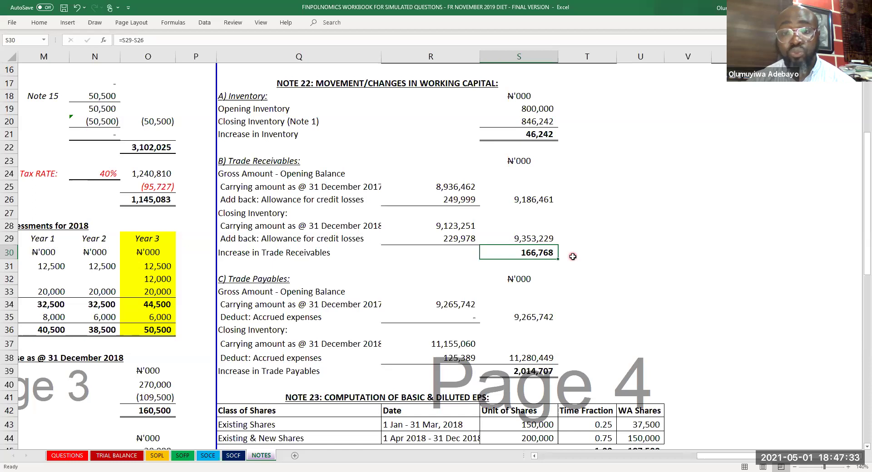
# Trace the trade receivables tax base in Note 21 to its source calculation in Note 17 and review it
pyautogui.scroll(3, 584, 274)
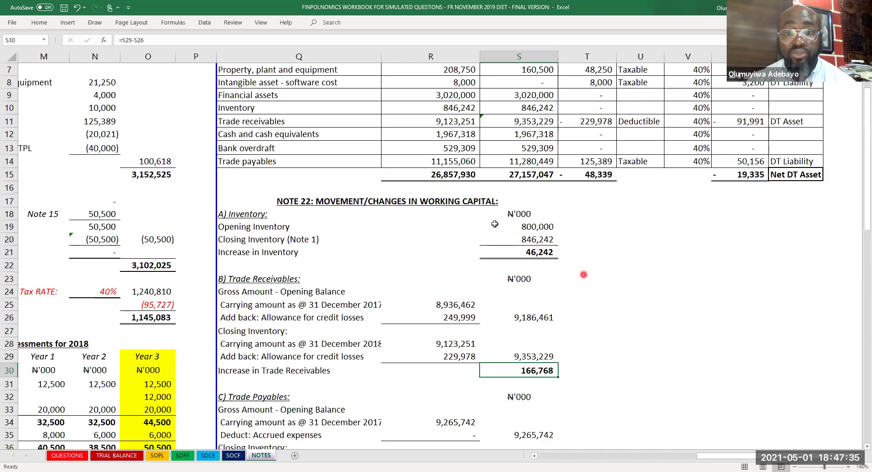
pyautogui.scroll(2, 526, 204)
pyautogui.click(527, 201)
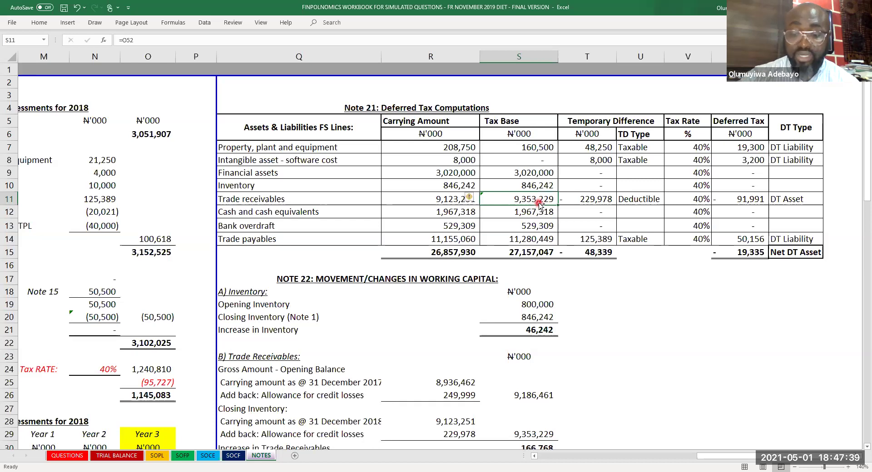
pyautogui.hotkey('ctrl', '[')
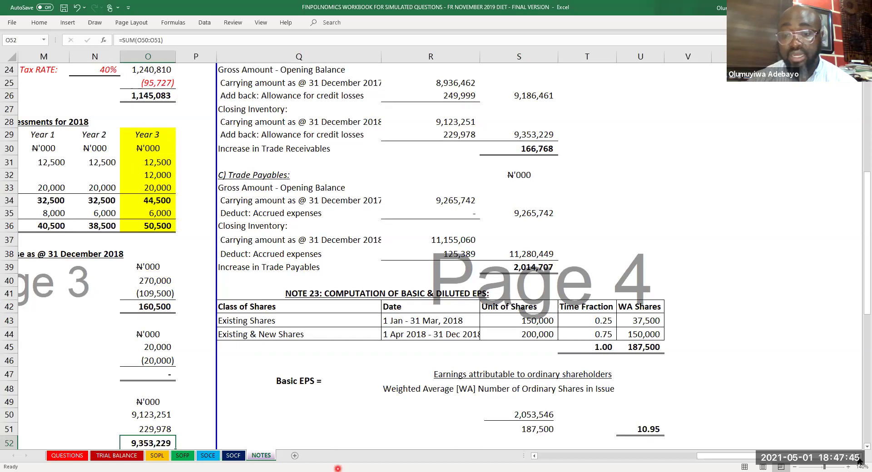
pyautogui.scroll(-2, 324, 380)
pyautogui.hscroll(-6, 324, 380)
pyautogui.hscroll(3, 325, 380)
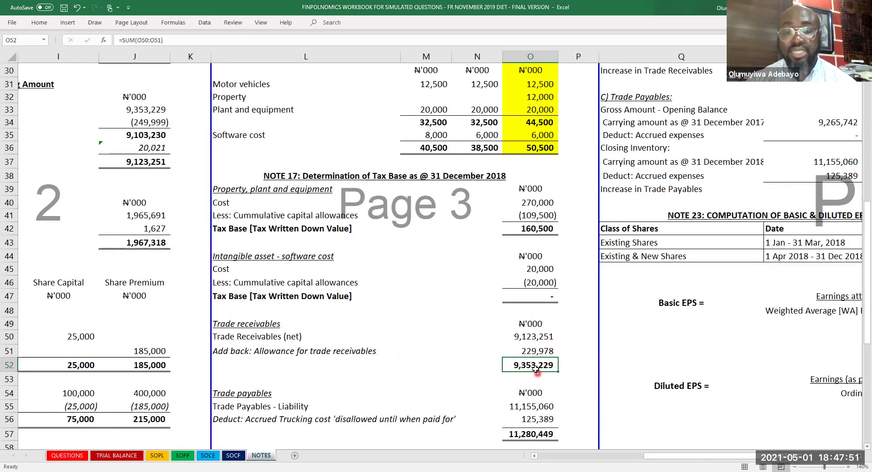
pyautogui.scroll(8, 668, 381)
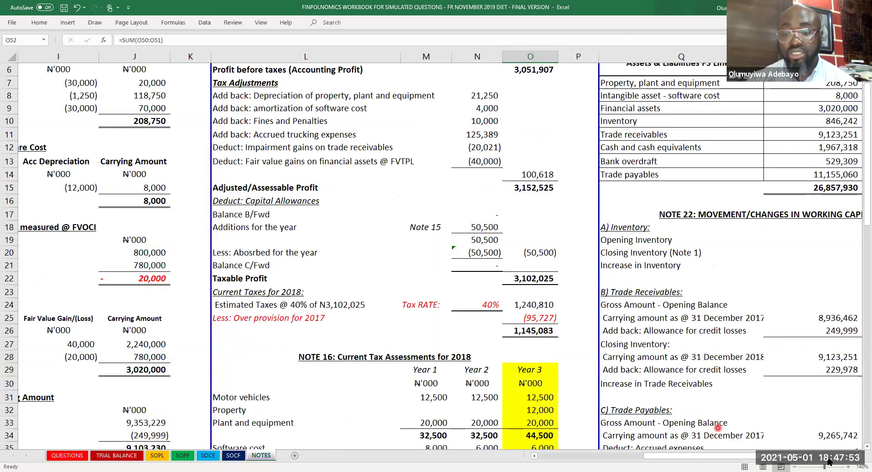
# Review the full deferred tax computation table in Note 21, including the trade payables line
pyautogui.click(859, 459)
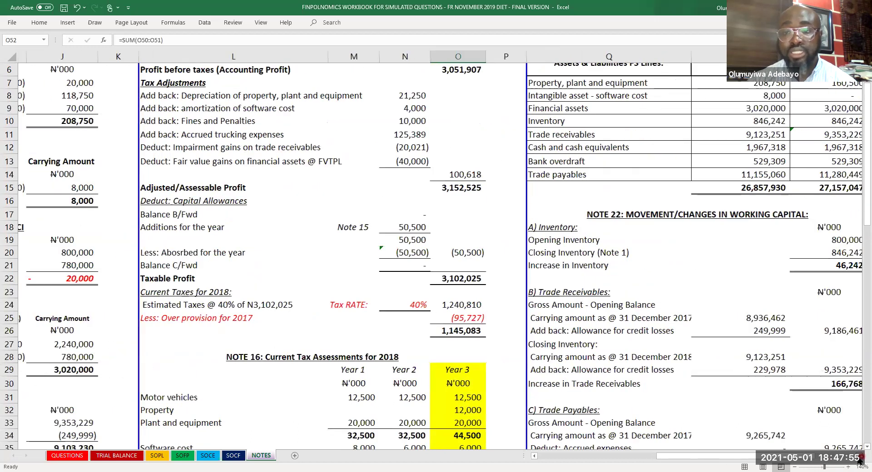
pyautogui.click(859, 459)
pyautogui.hscroll(3, 661, 353)
pyautogui.scroll(2, 661, 353)
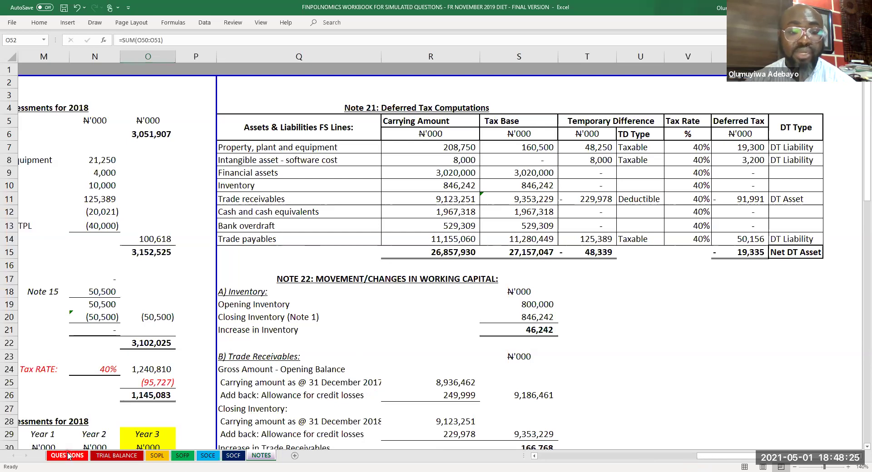
# Review item 3 on the QUESTIONS sheet for the tax treatment of the accrued trucking expenses
pyautogui.hotkey('ctrl', 'pageup')
pyautogui.hotkey('ctrl', 'pageup')
pyautogui.hotkey('ctrl', 'pageup')
pyautogui.hotkey('ctrl', 'pageup')
pyautogui.hotkey('ctrl', 'pageup')
pyautogui.hotkey('ctrl', 'pageup')
pyautogui.scroll(4, 704, 302)
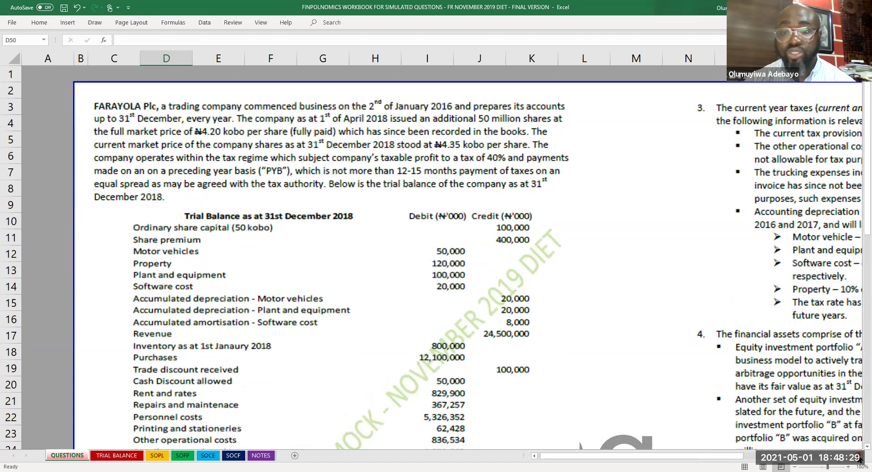
pyautogui.hscroll(1, 859, 460)
pyautogui.hscroll(10, 857, 460)
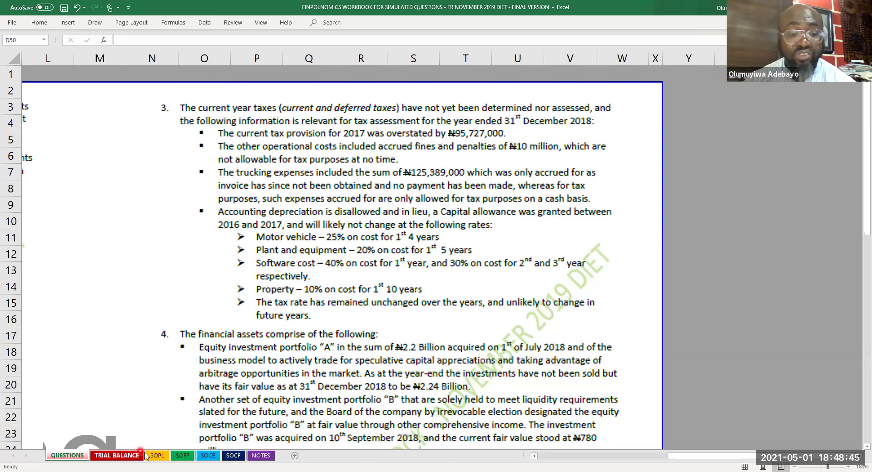
# Return to the NOTES sheet and locate the accrued trucking expenses add-back in Note 15
pyautogui.click(267, 455)
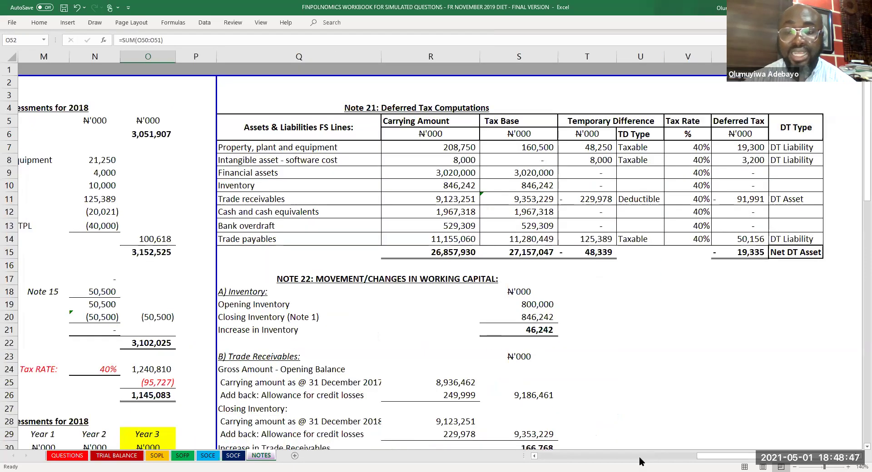
pyautogui.click(728, 458)
pyautogui.moveTo(728, 458); pyautogui.dragTo(627, 457)
pyautogui.click(672, 201)
pyautogui.press('Right')
pyautogui.press('Right')
pyautogui.press('Right')
pyautogui.press('Right')
pyautogui.press('Right')
pyautogui.click(557, 200)
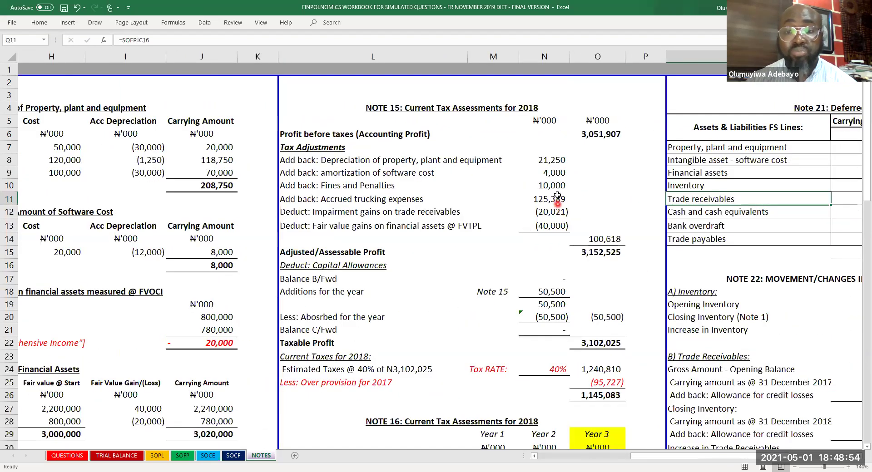
pyautogui.click(283, 199)
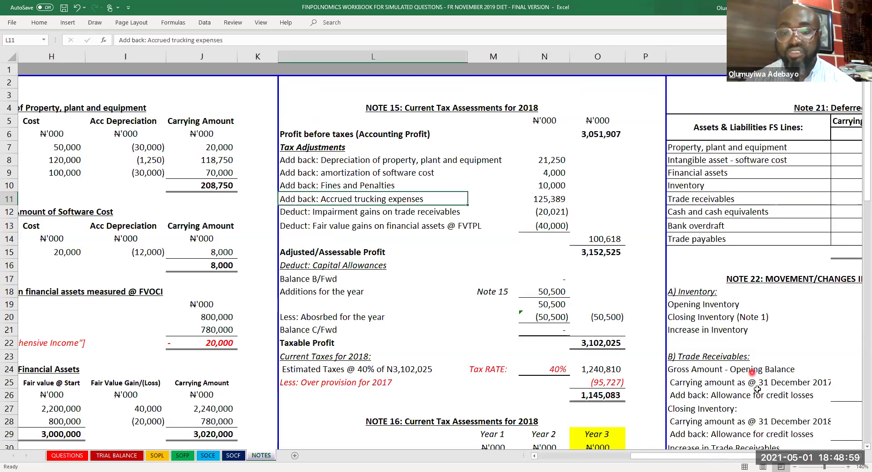
# Review the trade payables tax base in Note 17, then switch to the PowerPoint deck and show slide 12 on a liability's tax base
pyautogui.scroll(-11, 752, 387)
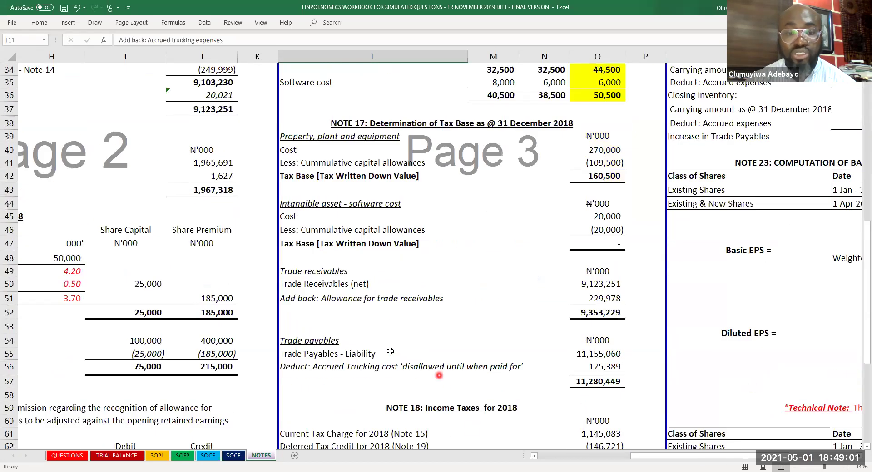
pyautogui.scroll(-1, 324, 340)
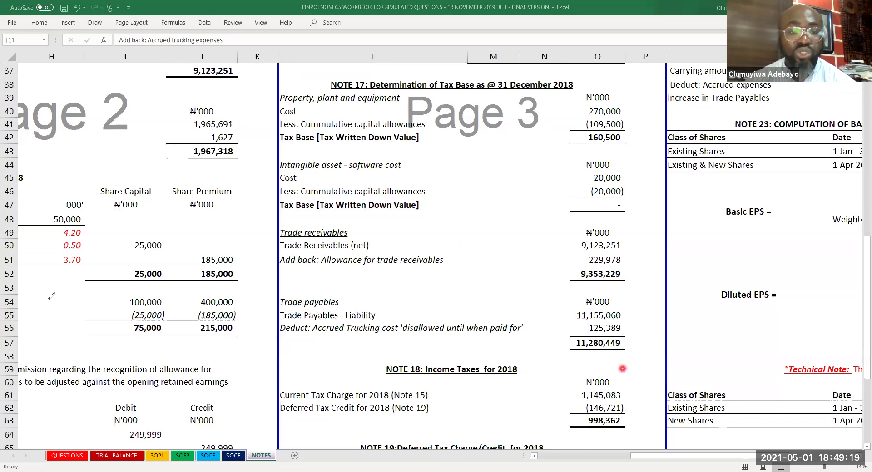
pyautogui.hotkey('alt', 'Tab')
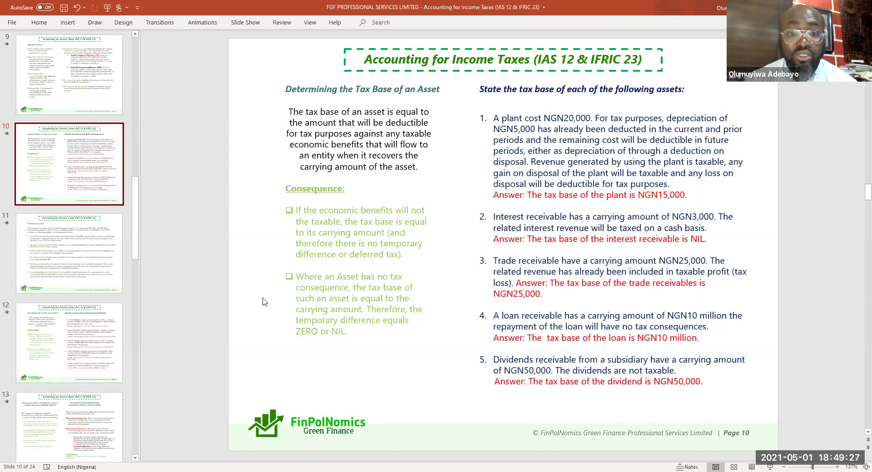
pyautogui.click(39, 332)
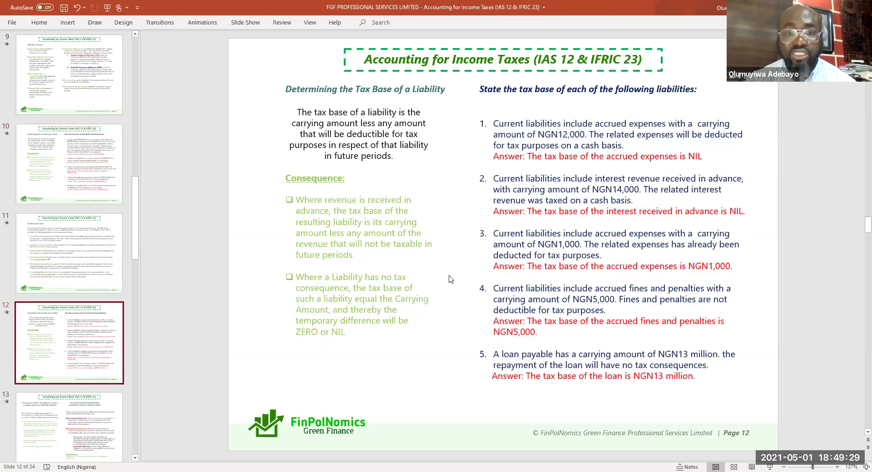